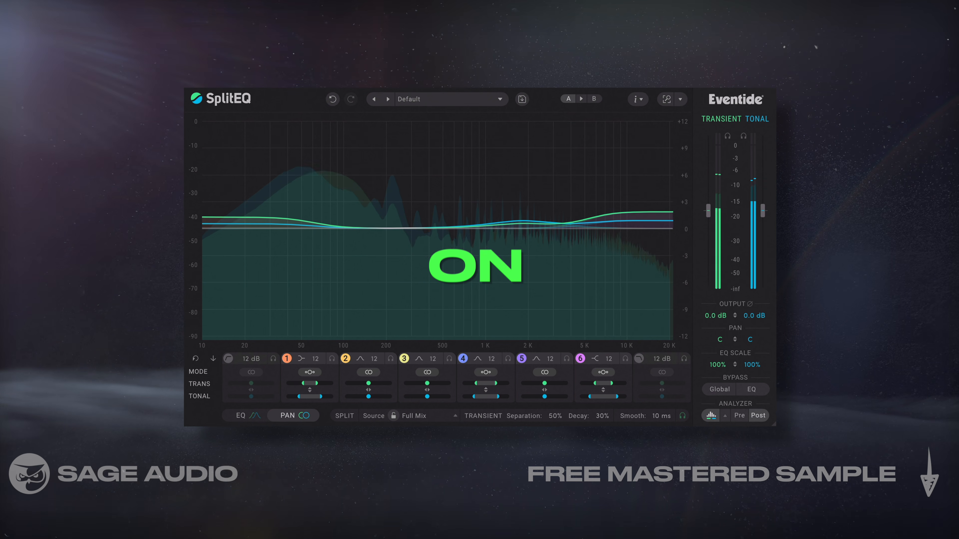
# - Compare the mix with and without the SplitEQ processing by toggling its global bypass
pyautogui.click(722, 391)
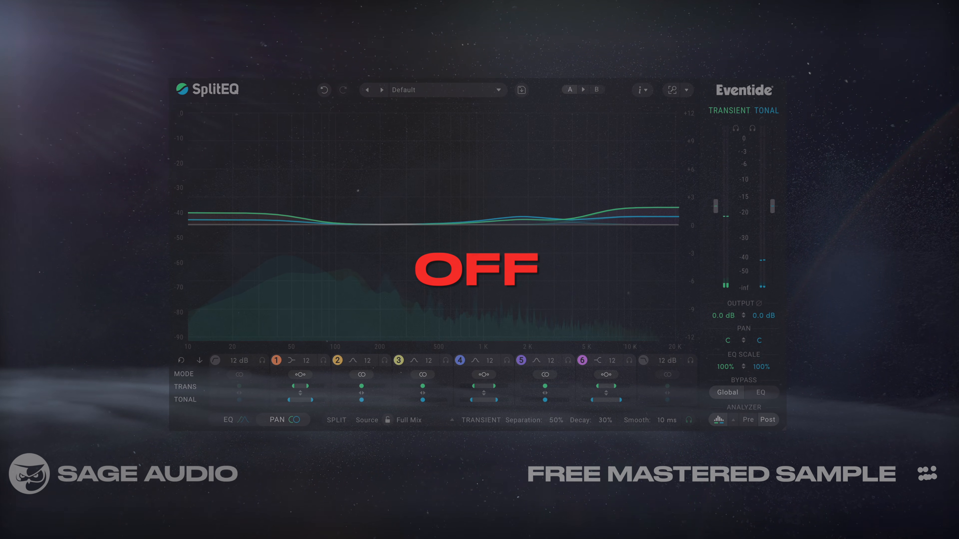
pyautogui.click(731, 395)
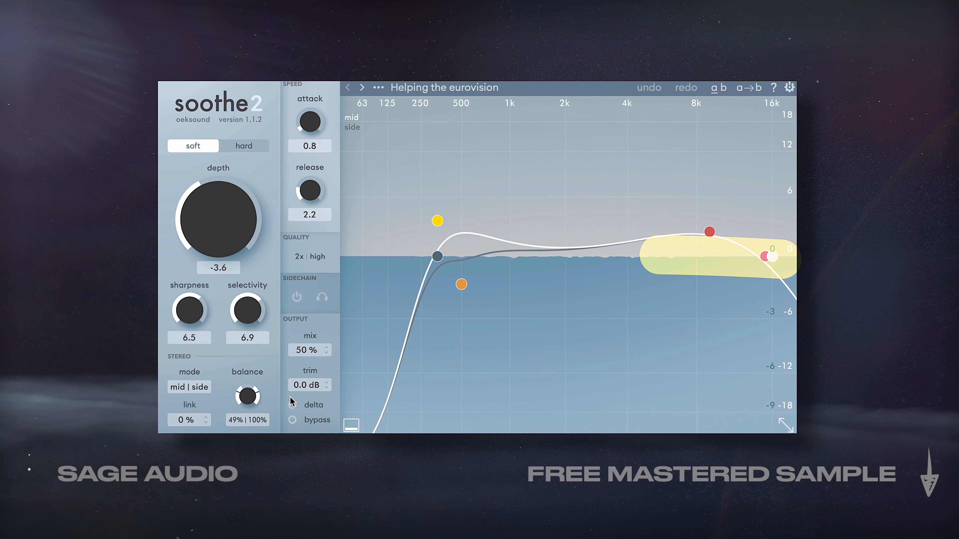
# - In soothe2, place band 1 at about 385 Hz with 3.6 dB sensitivity and the low cut at about 344 Hz
pyautogui.moveTo(443, 220); pyautogui.dragTo(447, 225)
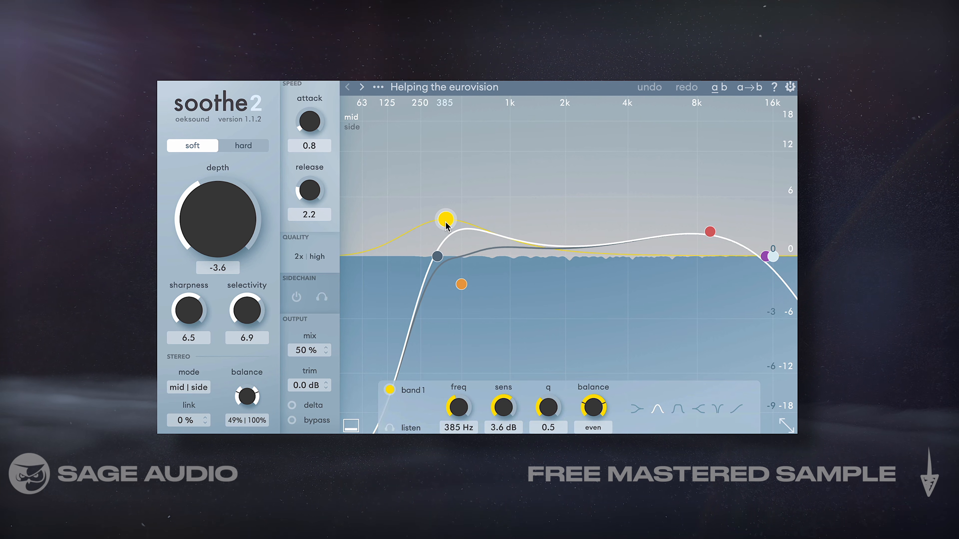
pyautogui.moveTo(437, 260); pyautogui.dragTo(439, 261)
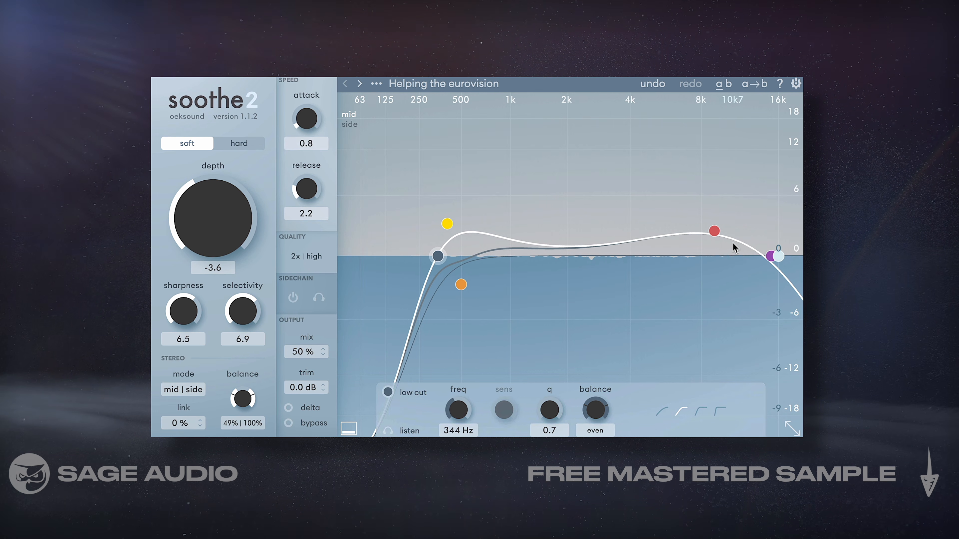
pyautogui.click(714, 231)
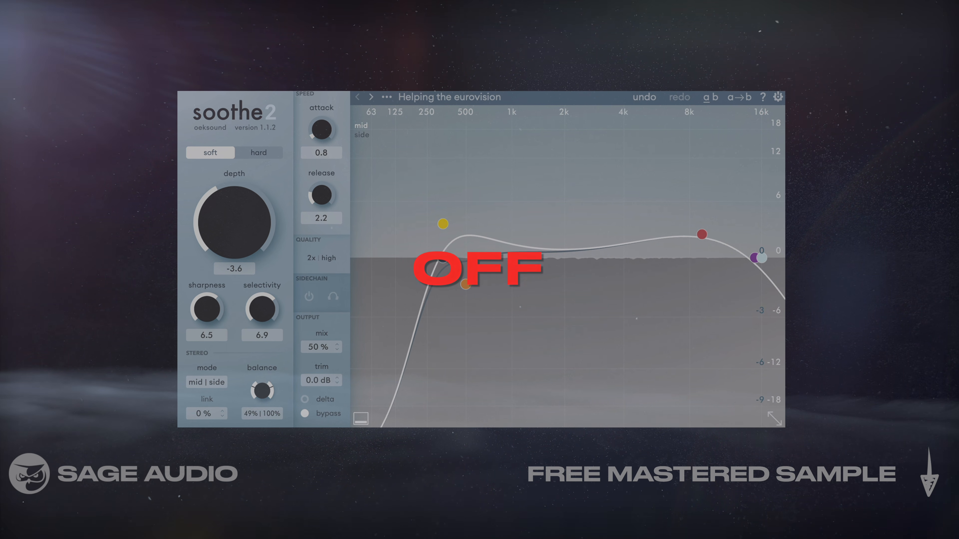
# - Compare soothe2 bypassed and active, and audition only its delta signal
pyautogui.click(302, 414)
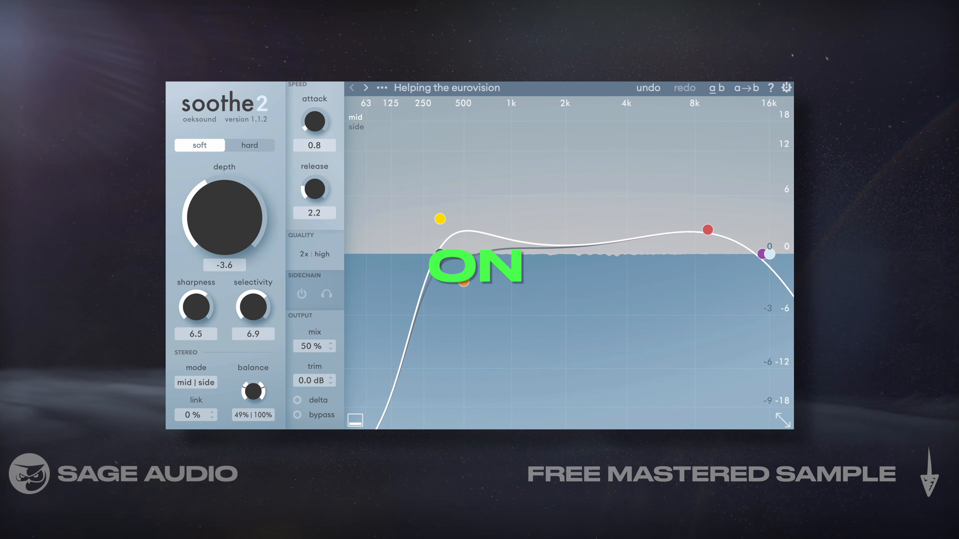
pyautogui.click(305, 400)
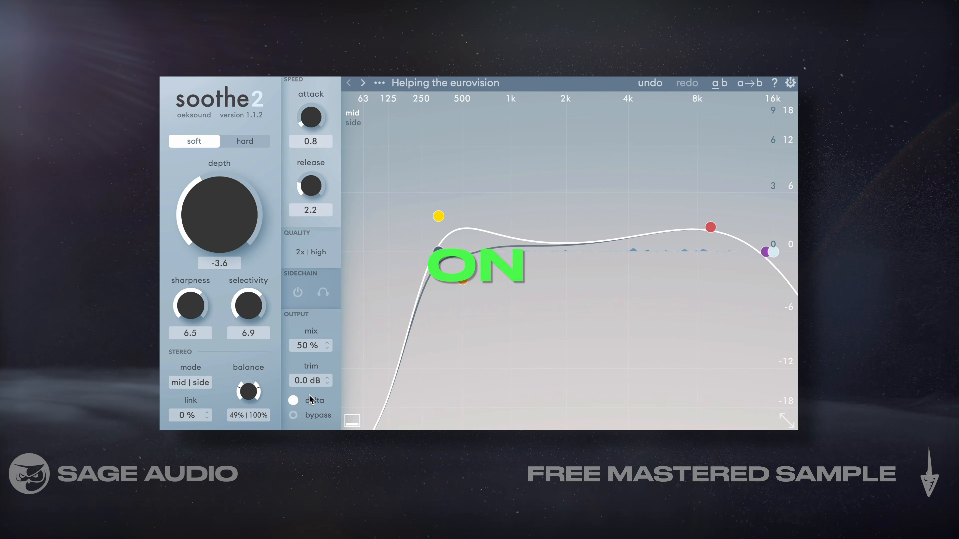
pyautogui.click(291, 402)
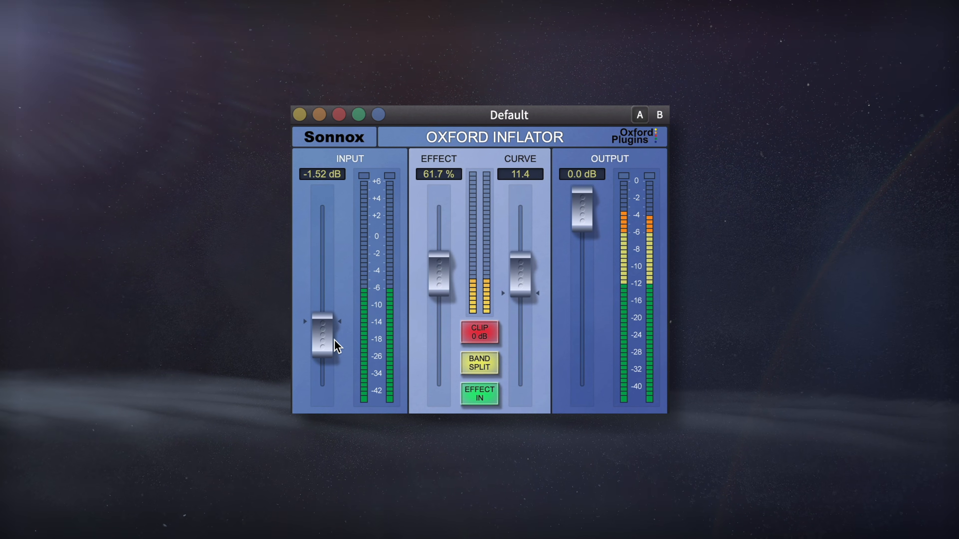
# - Set the Oxford Inflator's input to -1.50 dB, its effect to 61.9 % and its curve to 11.4
pyautogui.moveTo(322, 343); pyautogui.dragTo(321, 341)
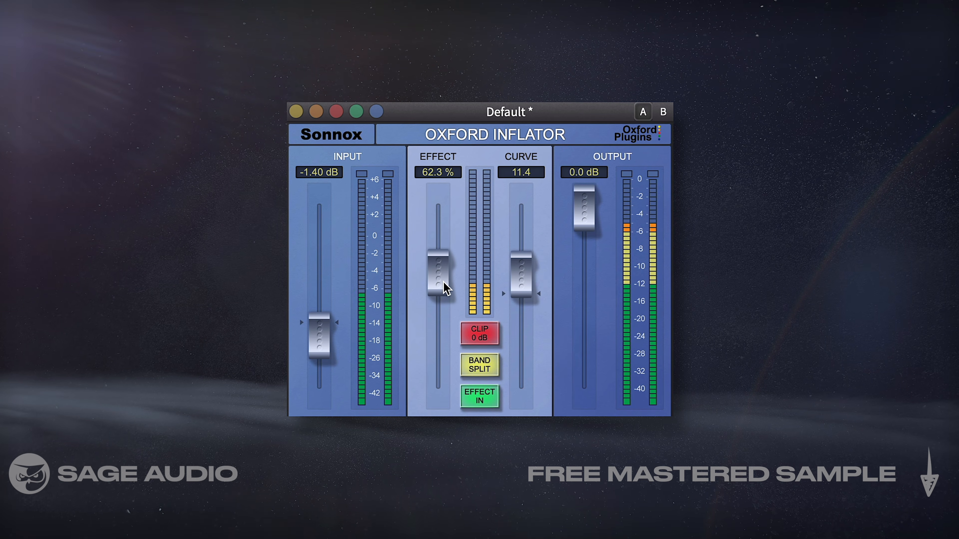
pyautogui.moveTo(443, 281); pyautogui.dragTo(442, 282)
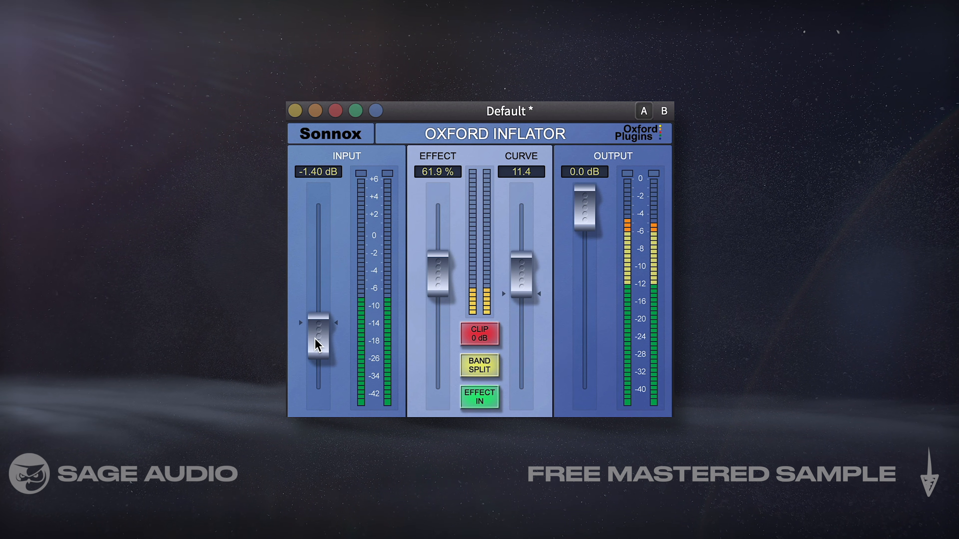
pyautogui.moveTo(319, 335); pyautogui.dragTo(318, 336)
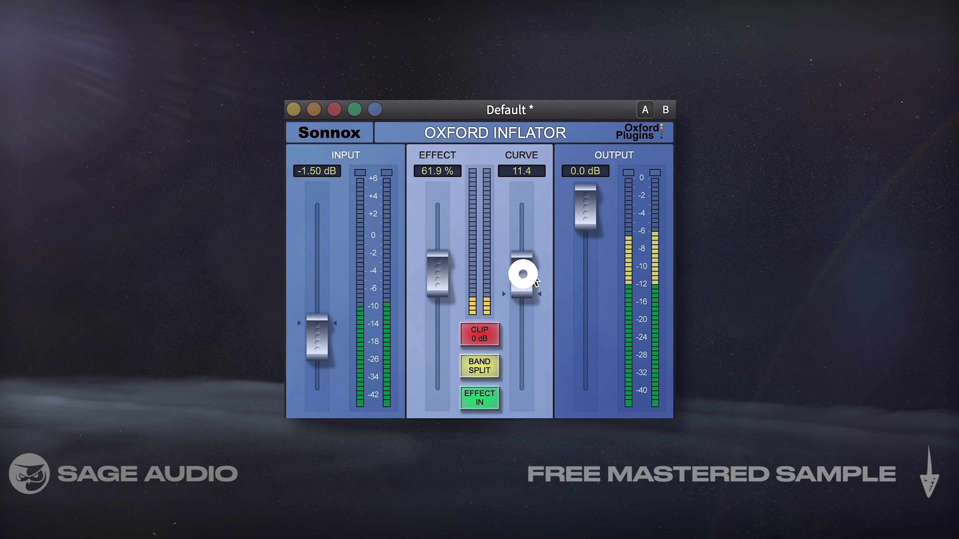
pyautogui.moveTo(523, 278); pyautogui.dragTo(524, 277)
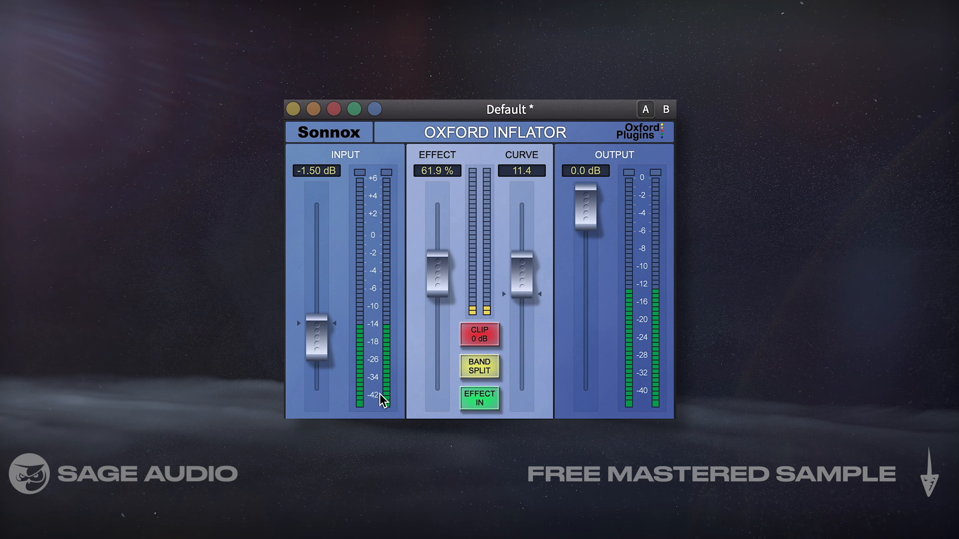
# - Compare the mix with the Oxford Inflator effect out and in, and check the curve fader
pyautogui.click(478, 400)
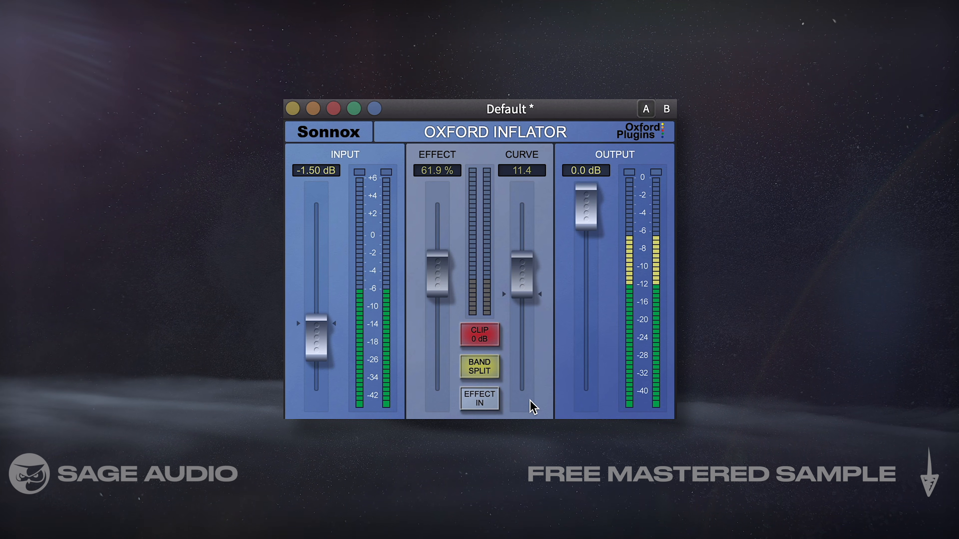
pyautogui.click(483, 404)
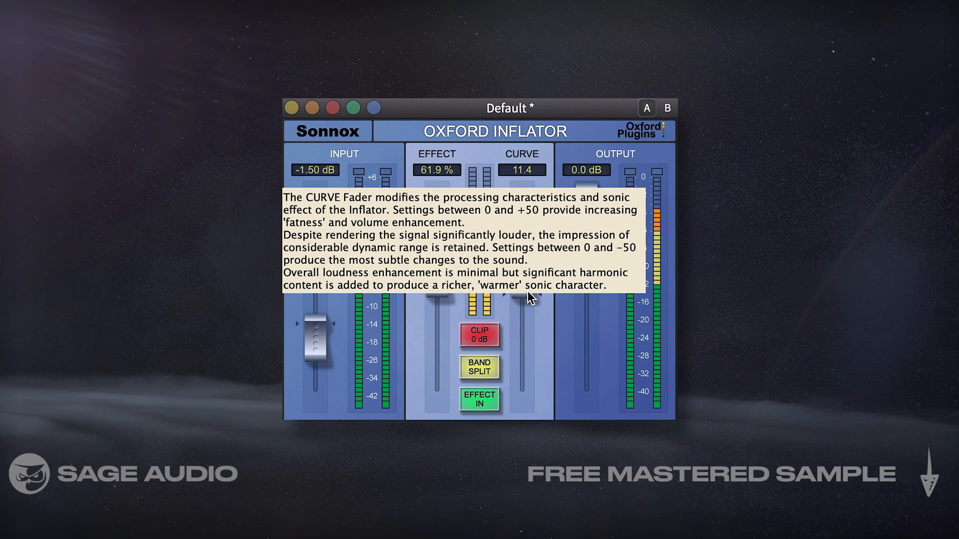
pyautogui.moveTo(526, 289); pyautogui.dragTo(527, 291)
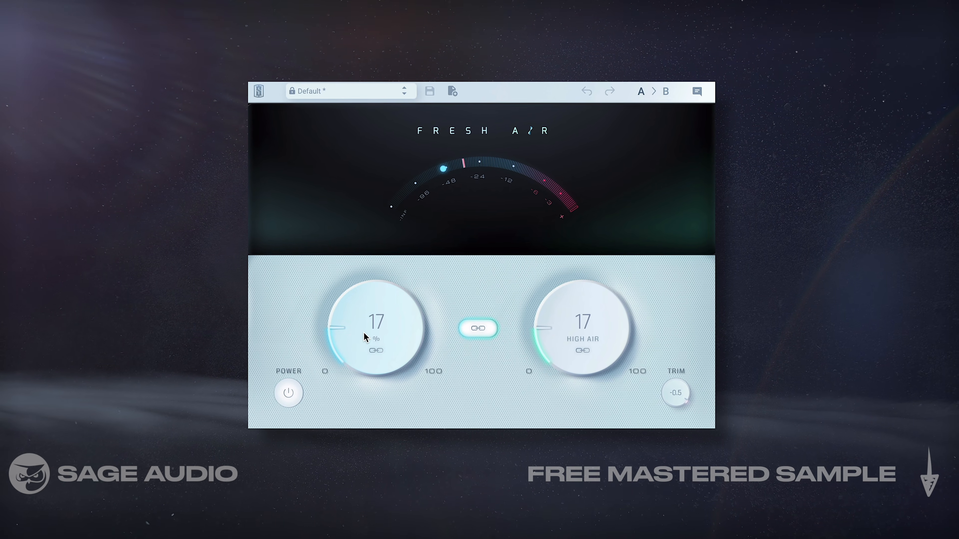
# - Set Fresh Air's Mid Air and High Air amounts to 17 % with the two controls linked
pyautogui.moveTo(364, 332); pyautogui.dragTo(364, 332)
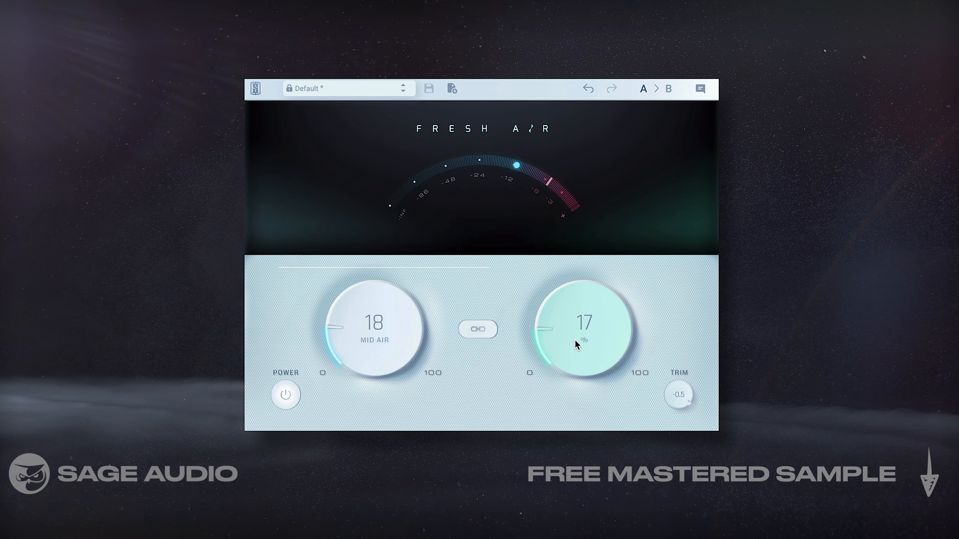
pyautogui.moveTo(574, 341); pyautogui.dragTo(575, 339)
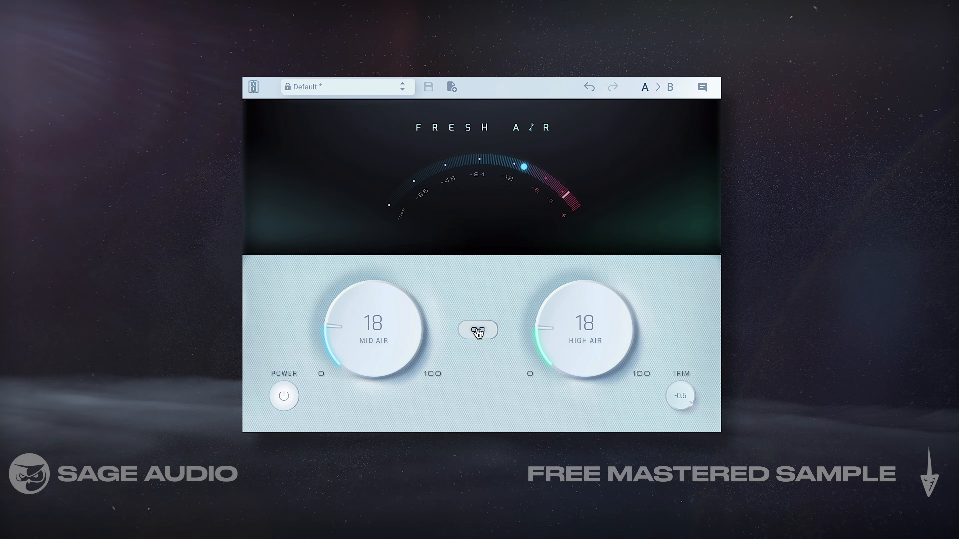
pyautogui.moveTo(380, 339); pyautogui.dragTo(382, 344)
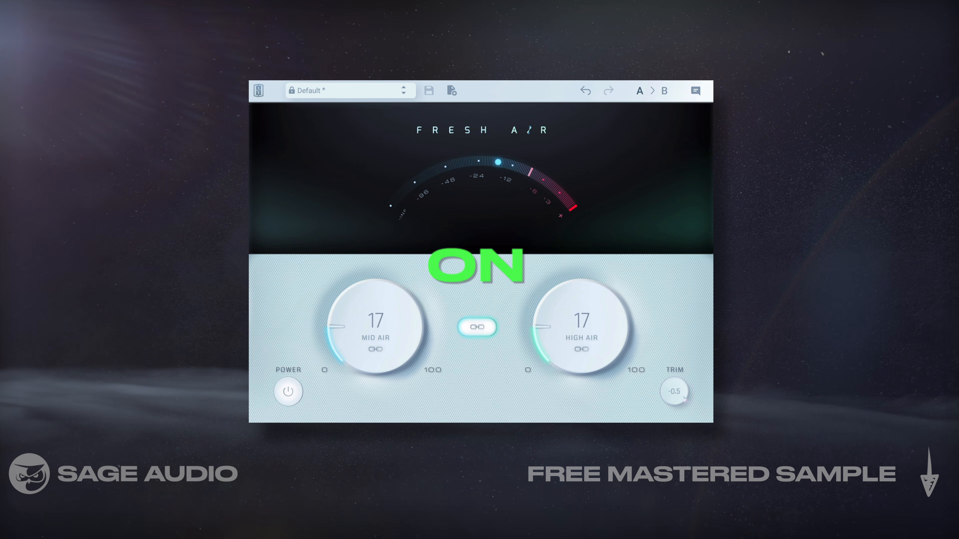
# - Compare the mix with Fresh Air powered off and on
pyautogui.click(282, 396)
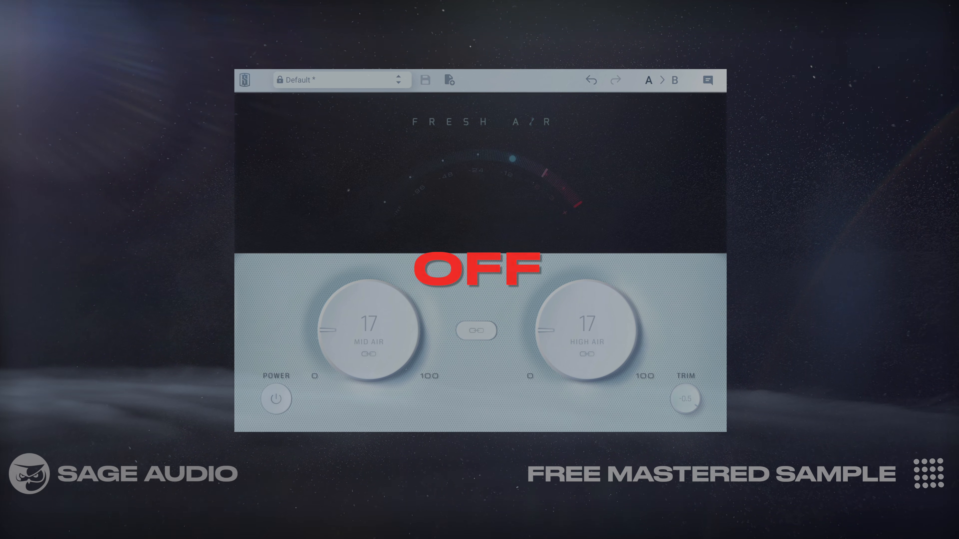
pyautogui.click(276, 405)
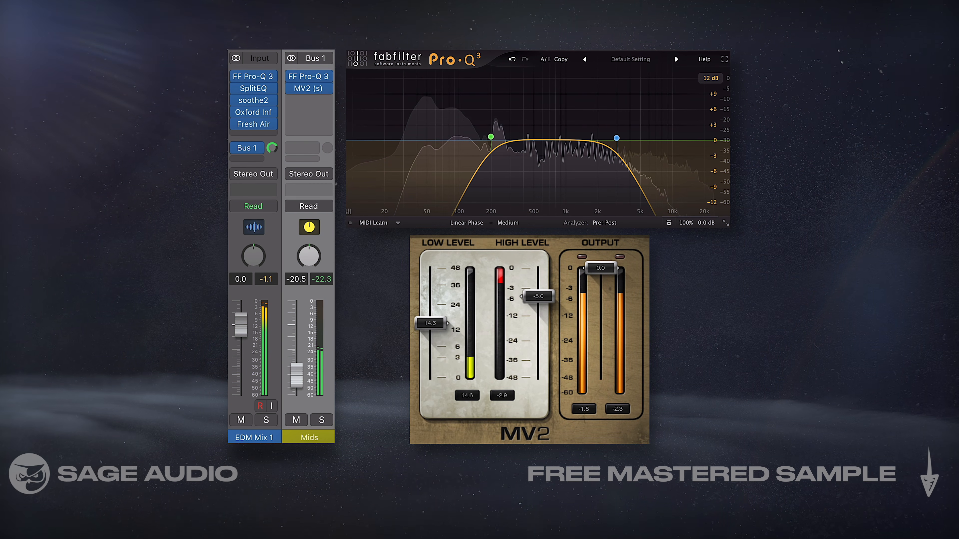
# - Adjust the Mids bus level to about -22.0 dB while auditioning the bus unmuted and soloed
pyautogui.moveTo(297, 375); pyautogui.dragTo(297, 372)
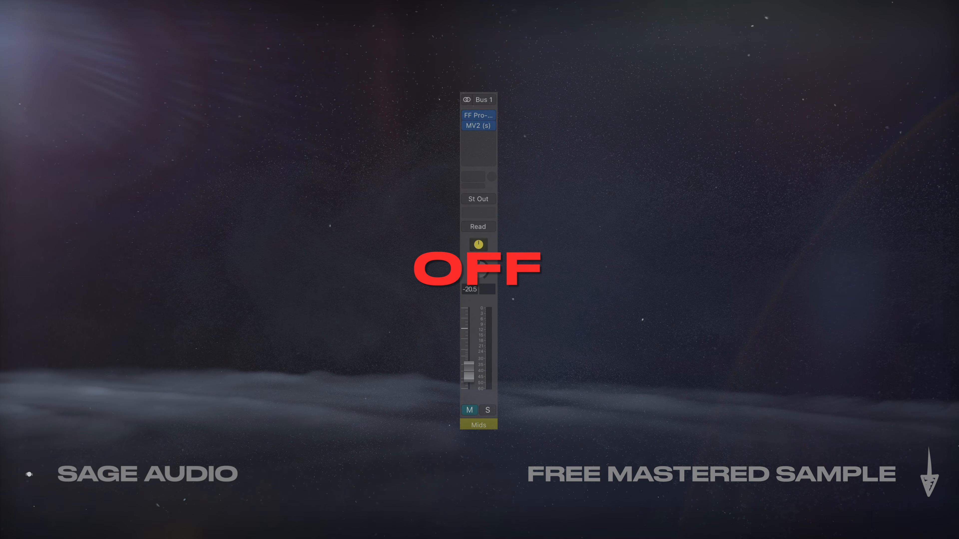
pyautogui.click(470, 415)
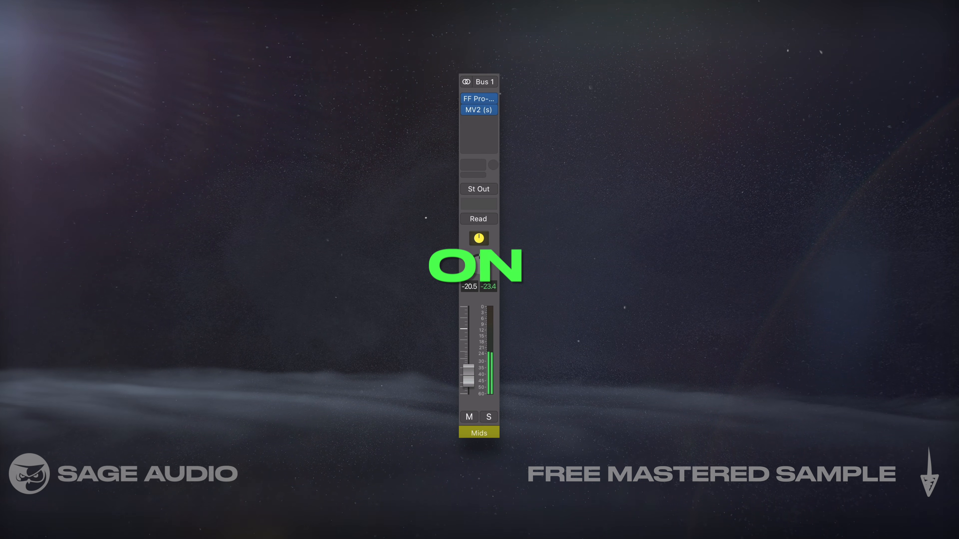
pyautogui.click(489, 418)
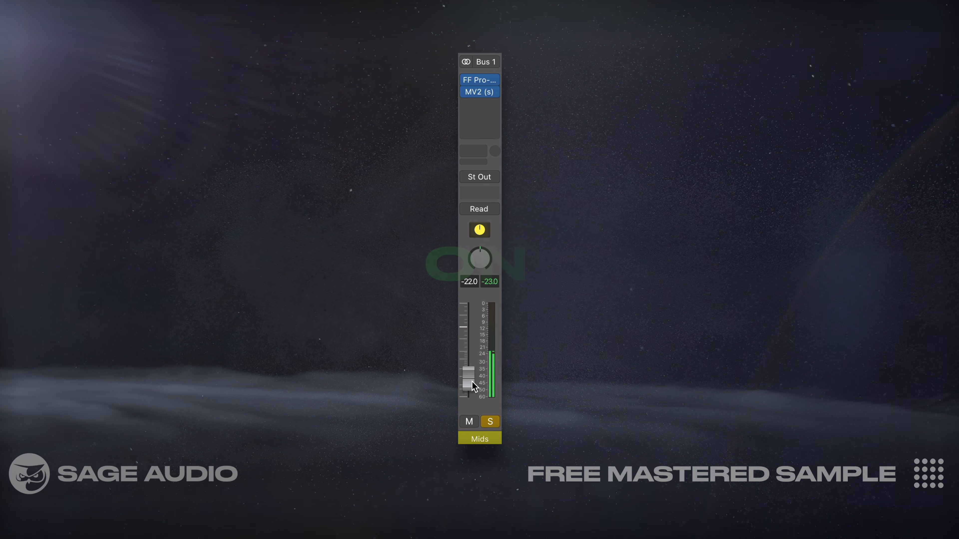
pyautogui.click(490, 425)
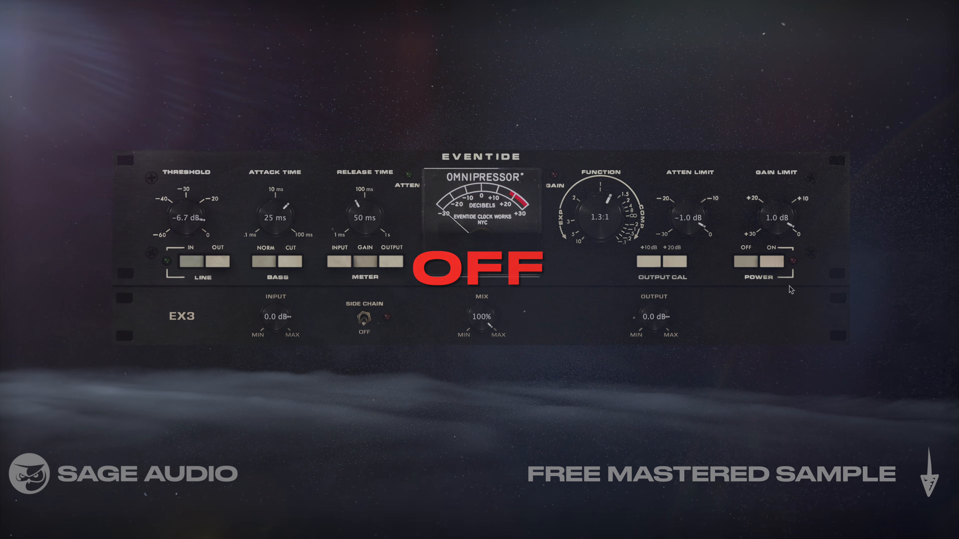
# - Compare the mix with the Eventide Omnipressor switched off and on
pyautogui.click(774, 261)
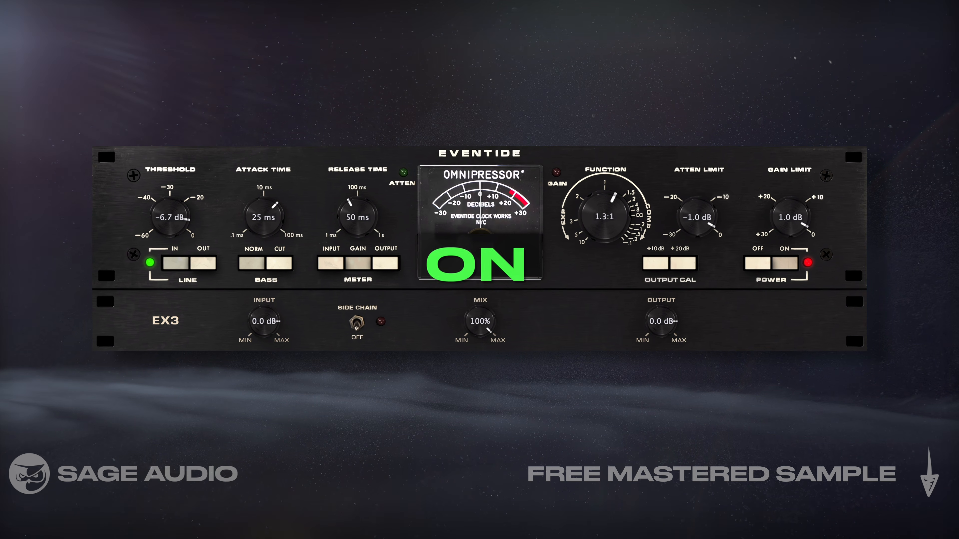
pyautogui.click(761, 266)
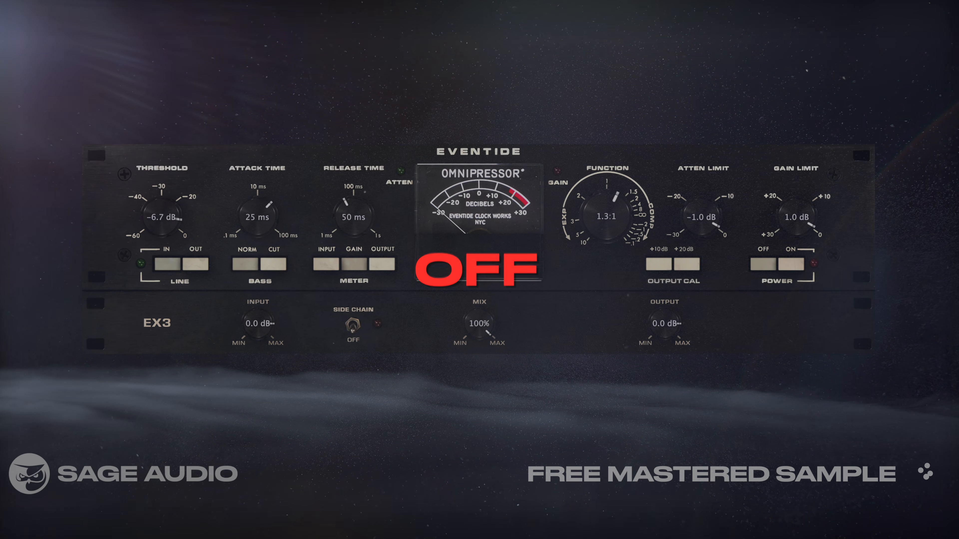
pyautogui.click(795, 266)
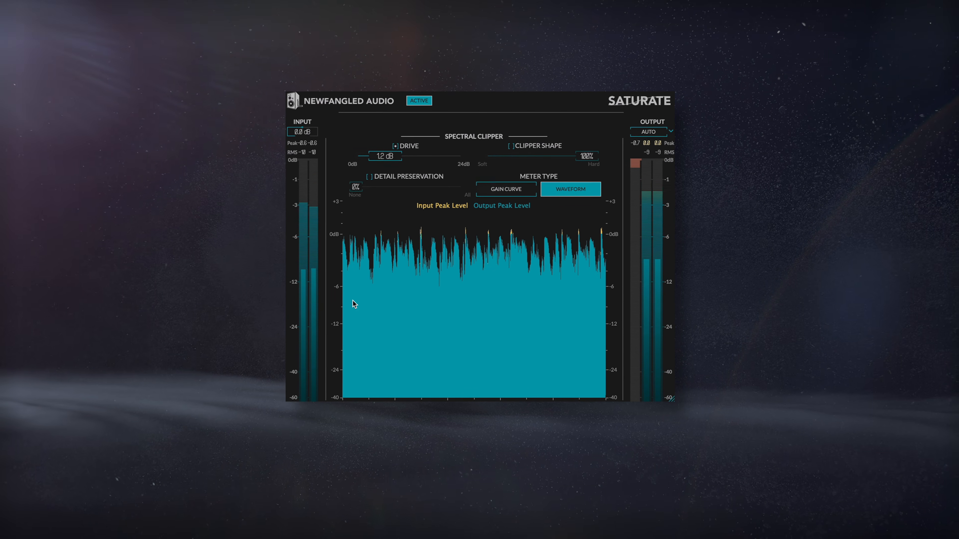
# - Inspect Saturate's clipping in both the waveform and gain curve meter types, ending on the gain curve
pyautogui.click(516, 185)
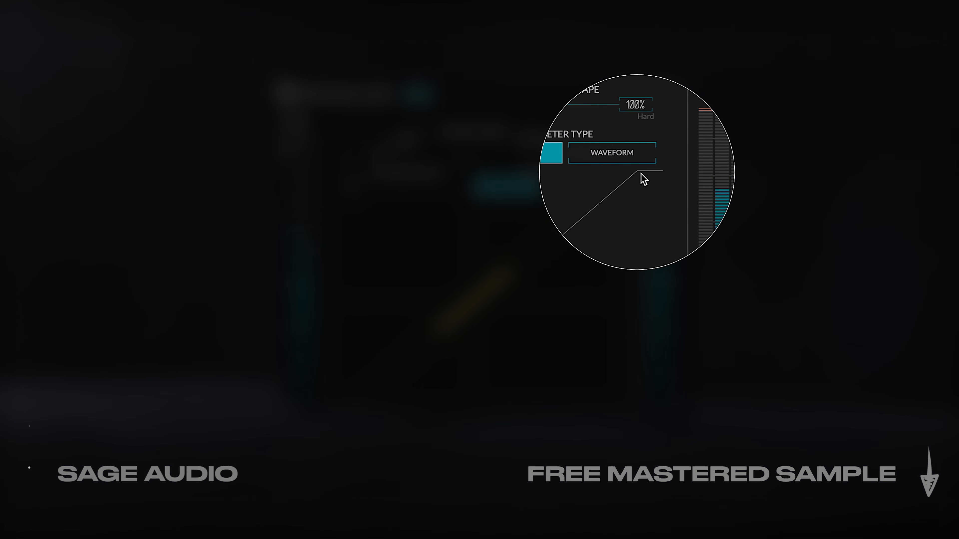
pyautogui.click(574, 186)
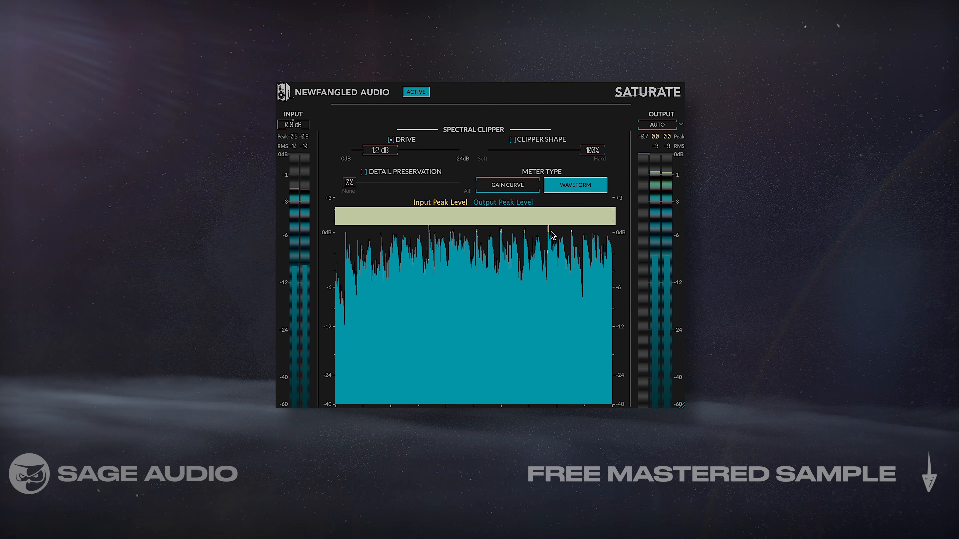
pyautogui.click(509, 186)
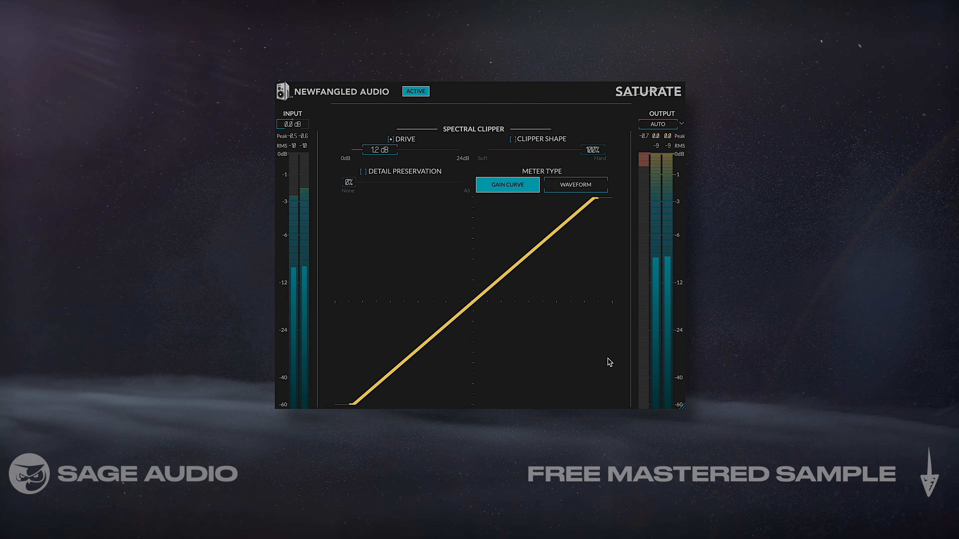